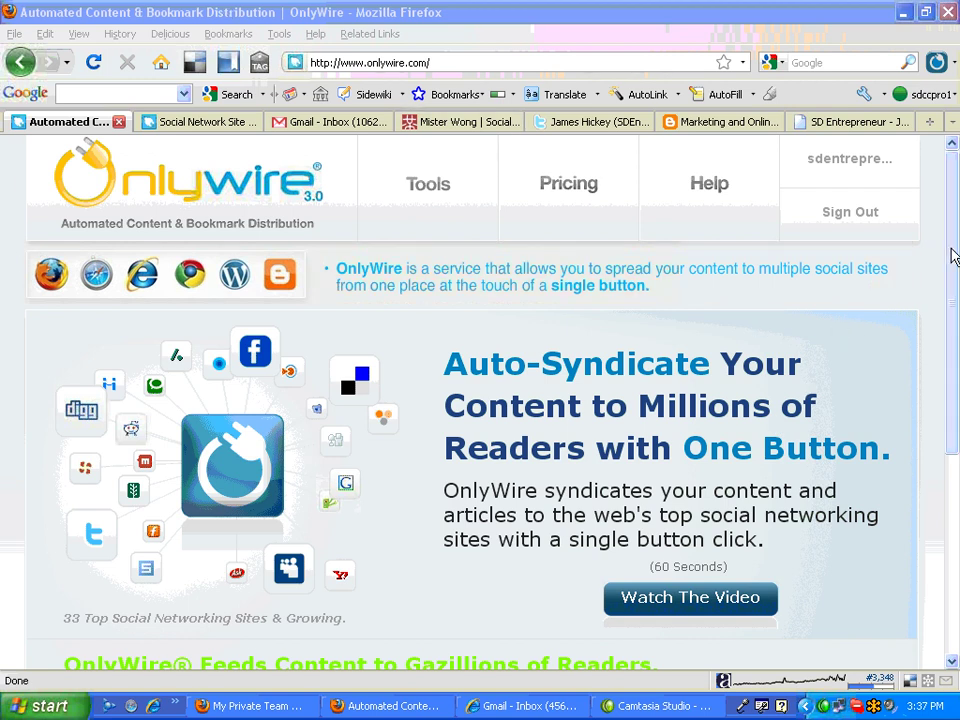
Step: Review OnlyWire's saved service logins, then bring up the 25 Ideas blog post
{"action": "mouse_move", "coordinate": [955, 257]}
{"action": "left_mouse_down"}
{"action": "mouse_move", "coordinate": [955, 400]}
{"action": "mouse_move", "coordinate": [955, 245]}
{"action": "left_mouse_up"}
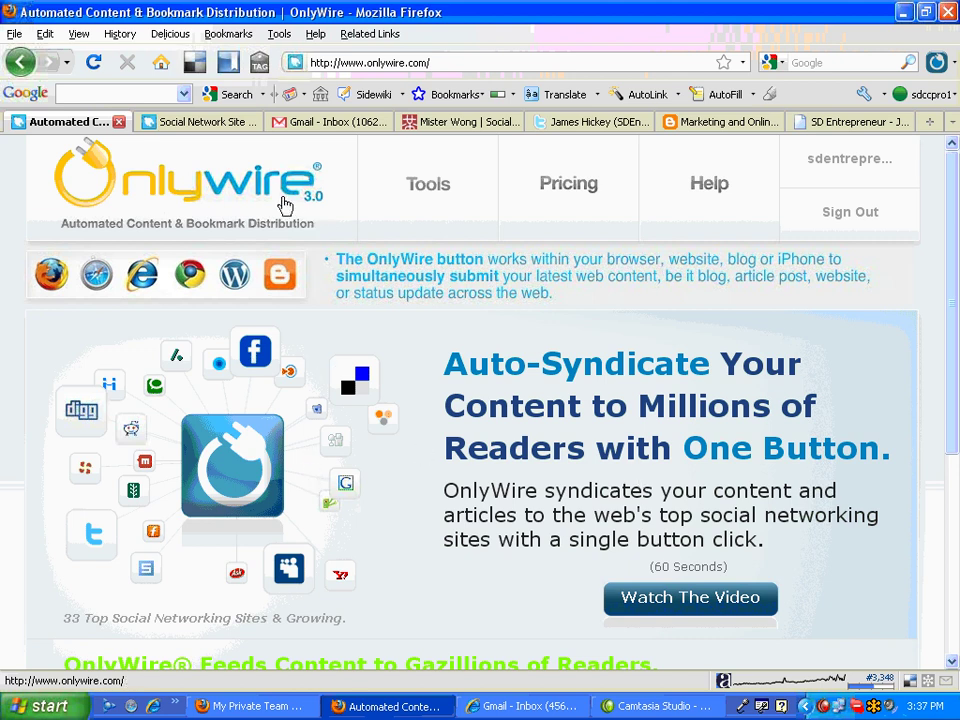
{"action": "left_click", "coordinate": [207, 128]}
{"action": "left_click_drag", "start_coordinate": [955, 455], "coordinate": [957, 348]}
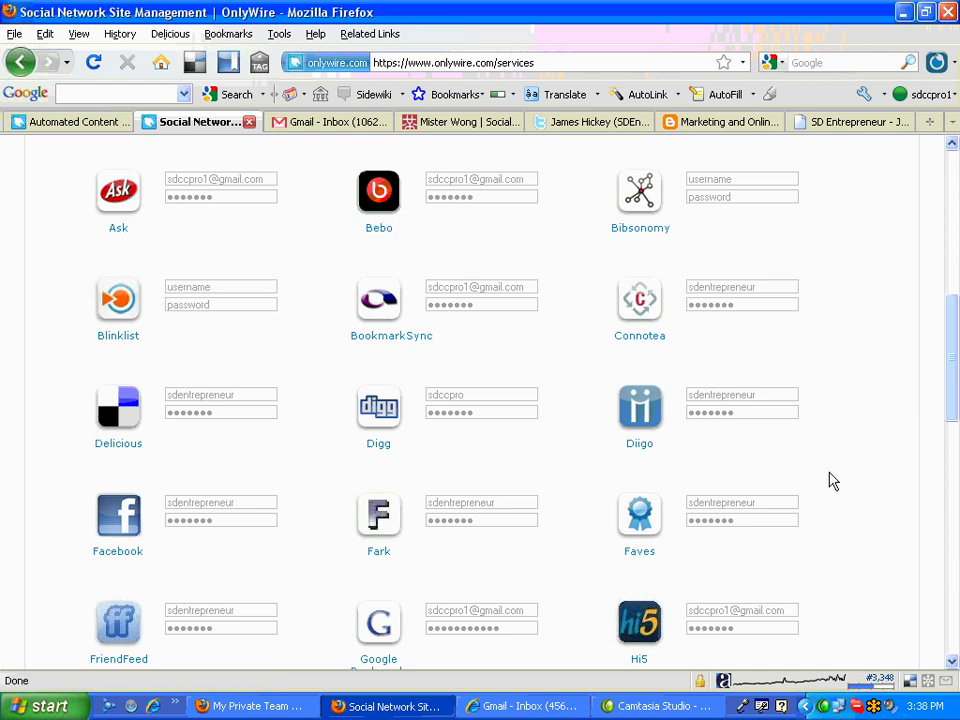
{"action": "left_click_drag", "start_coordinate": [955, 415], "coordinate": [953, 594]}
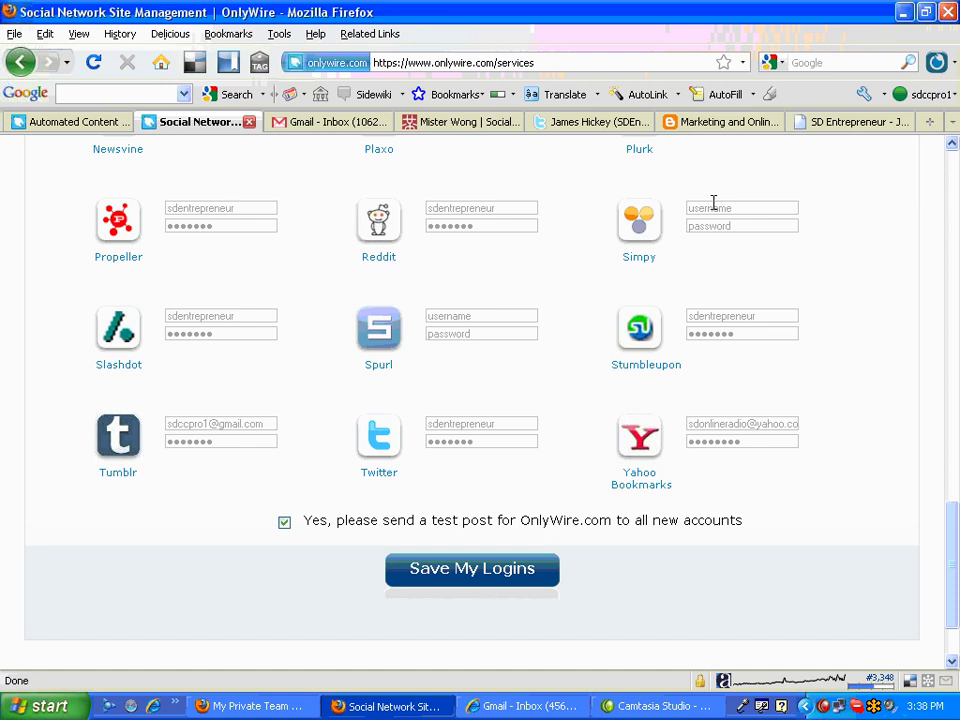
{"action": "left_click", "coordinate": [714, 125]}
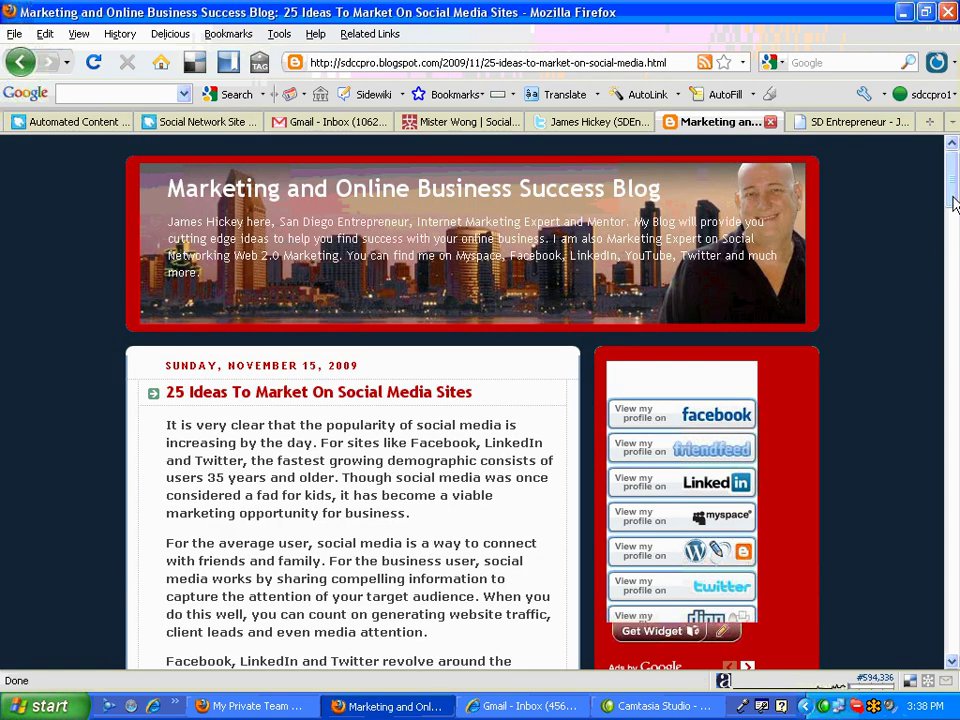
Step: Scroll through the 25 Ideas post and open OnlyWire's Bookmark & Share menu
{"action": "mouse_move", "coordinate": [953, 195]}
{"action": "left_mouse_down"}
{"action": "mouse_move", "coordinate": [928, 360]}
{"action": "mouse_move", "coordinate": [930, 498]}
{"action": "mouse_move", "coordinate": [955, 175]}
{"action": "mouse_move", "coordinate": [953, 470]}
{"action": "left_mouse_up"}
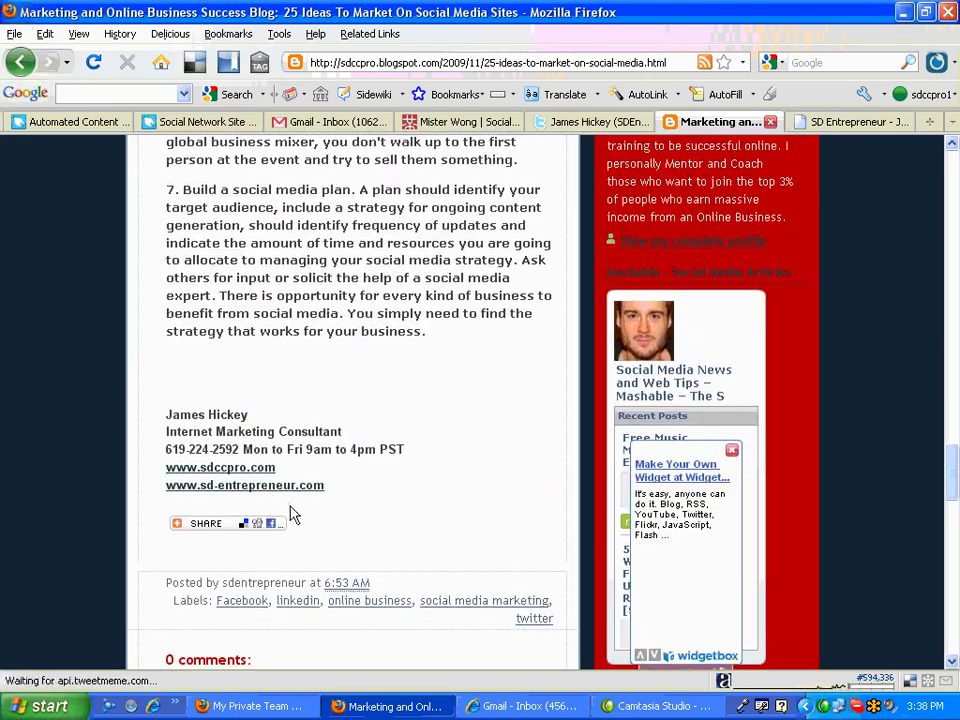
{"action": "left_click_drag", "start_coordinate": [957, 400], "coordinate": [953, 150]}
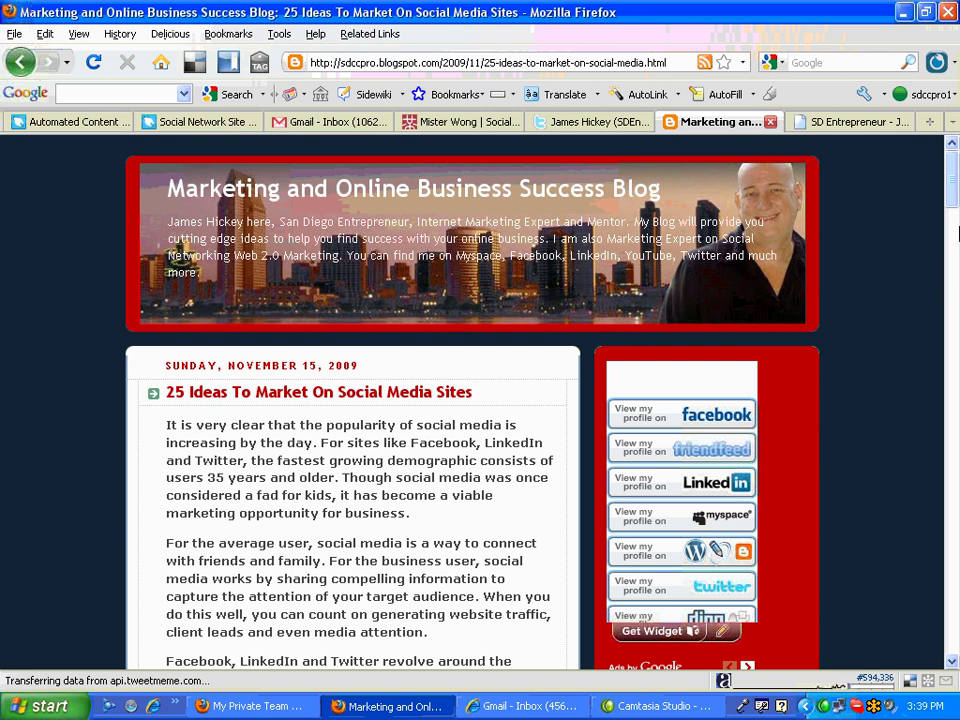
{"action": "left_click", "coordinate": [937, 65]}
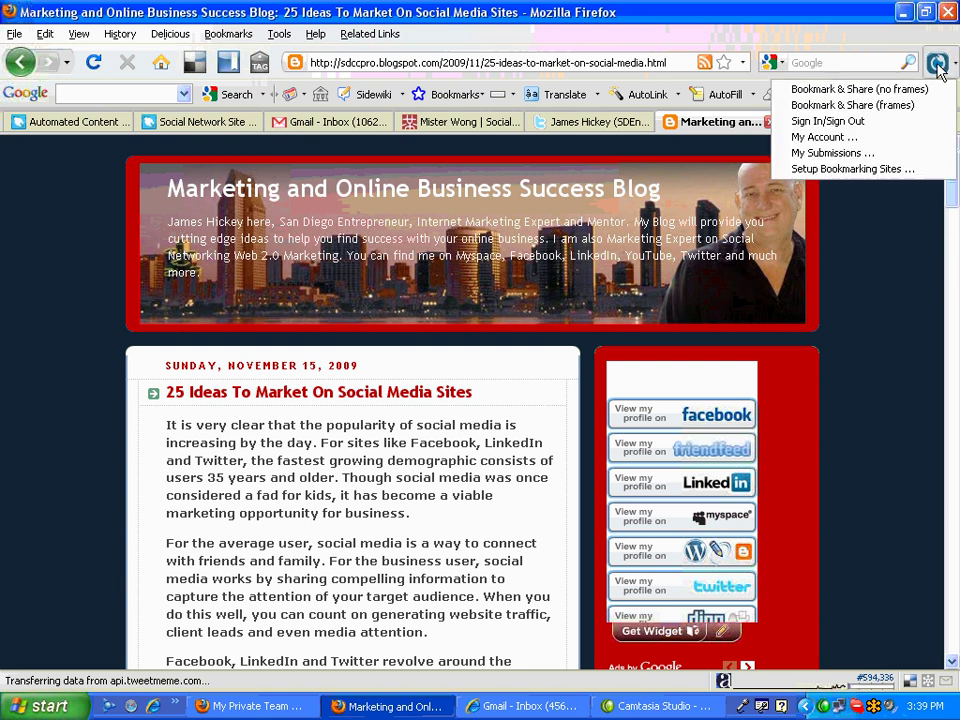
Step: Bookmark the post via Bookmark & Share (frames) with tags 'social media facebook' and submit it
{"action": "left_click", "coordinate": [852, 106]}
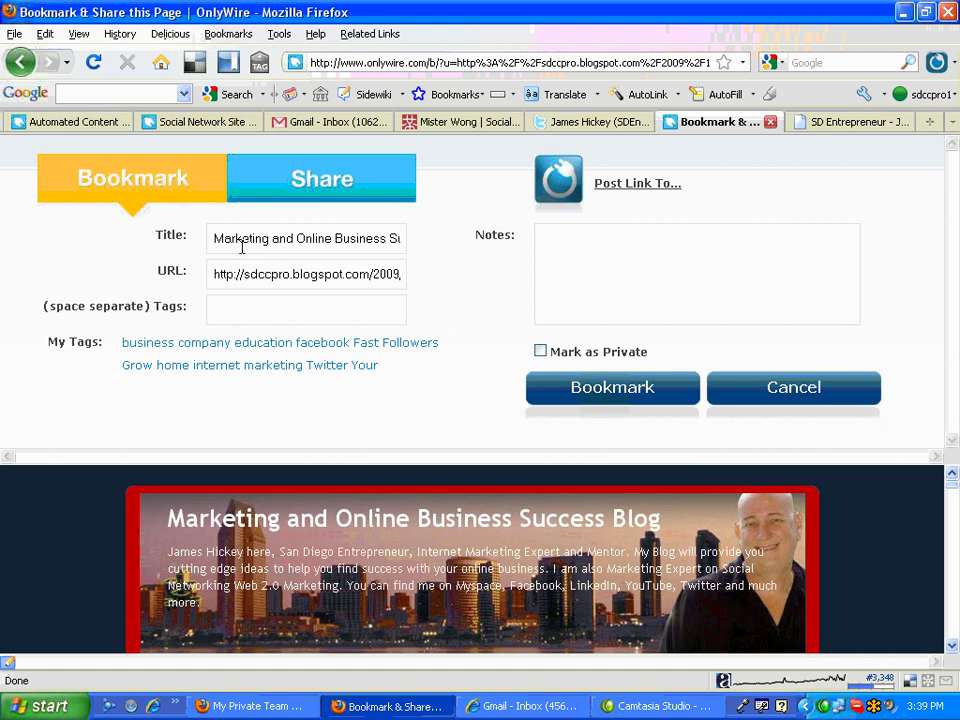
{"action": "left_click", "coordinate": [393, 238]}
{"action": "key", "text": "Right"}
{"action": "key", "text": "Right"}
{"action": "key", "text": "Right"}
{"action": "key", "text": "Right"}
{"action": "key", "text": "Right"}
{"action": "key", "text": "Right"}
{"action": "key", "text": "Right"}
{"action": "key", "text": "Right"}
{"action": "key", "text": "Right"}
{"action": "key", "text": "Right"}
{"action": "key", "text": "Right"}
{"action": "key", "text": "Right"}
{"action": "key", "text": "Right"}
{"action": "key", "text": "Right"}
{"action": "key", "text": "Right"}
{"action": "key", "text": "Right"}
{"action": "key", "text": "Right"}
{"action": "key", "text": "Right"}
{"action": "key", "text": "Right"}
{"action": "key", "text": "Right"}
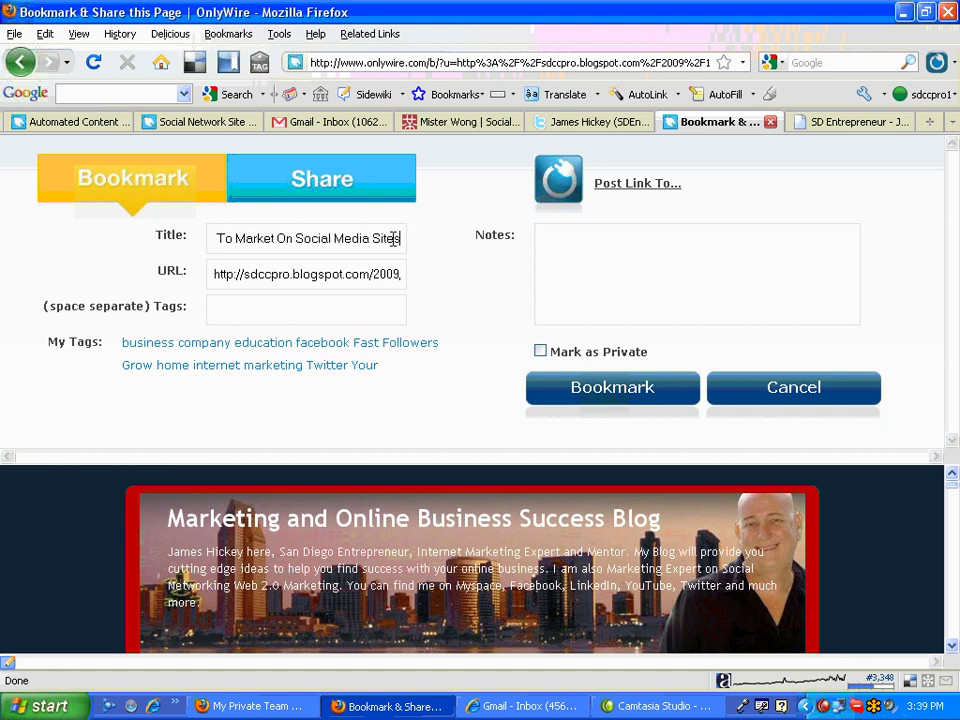
{"action": "left_click", "coordinate": [251, 313]}
{"action": "type", "text": "social media facebook"}
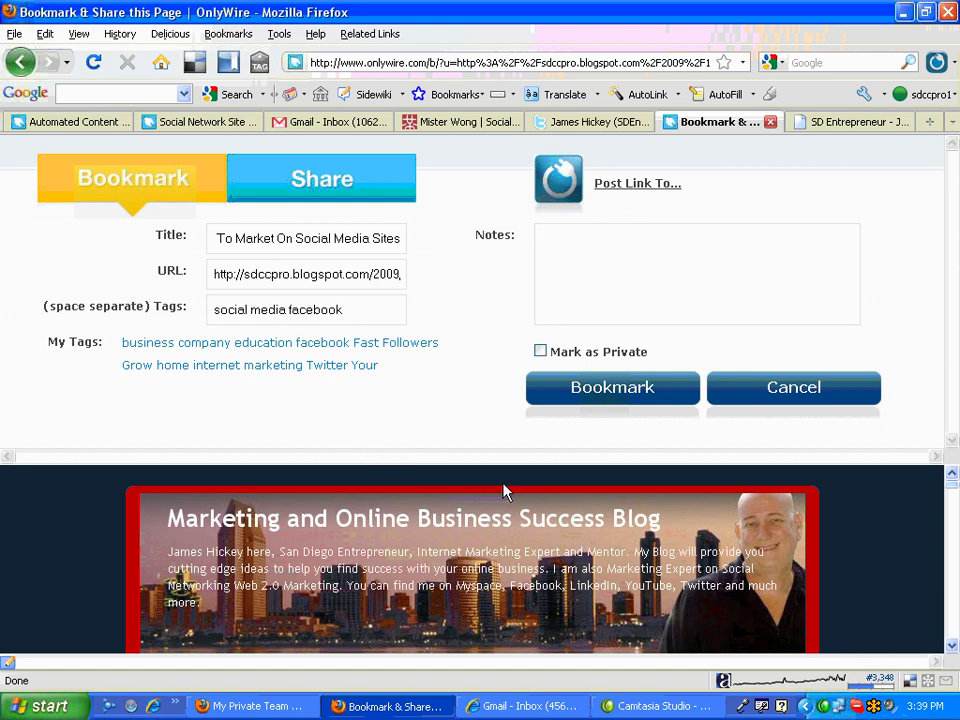
{"action": "left_click", "coordinate": [603, 394]}
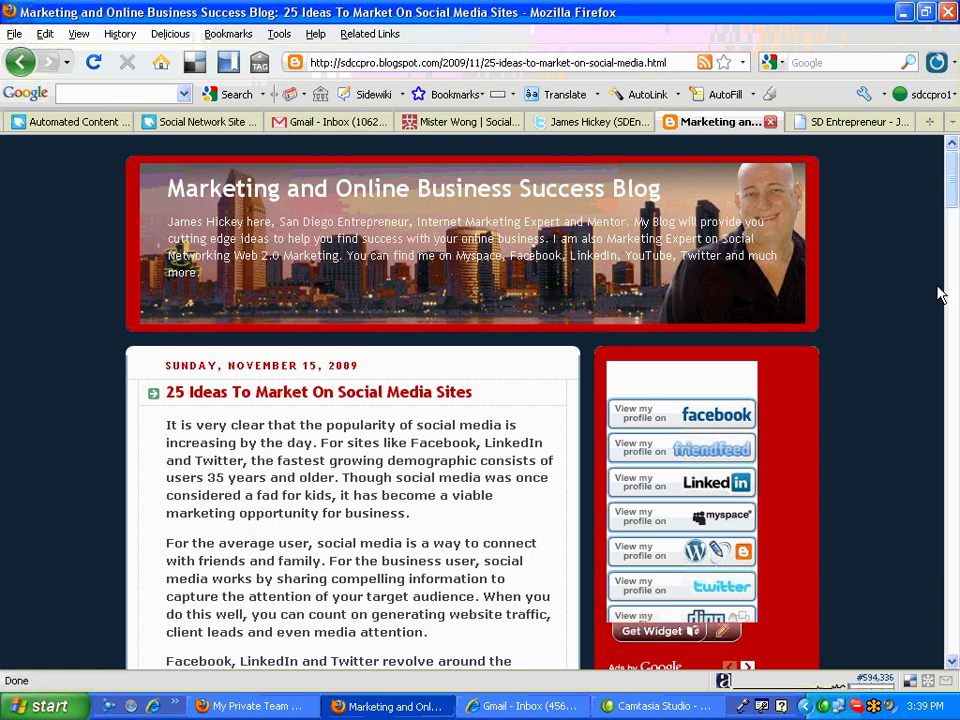
Step: Open the blog's home page and scroll through its latest posts
{"action": "scroll", "coordinate": [955, 202], "scroll_direction": "down", "scroll_amount": 1}
{"action": "left_click_drag", "start_coordinate": [955, 202], "coordinate": [952, 510]}
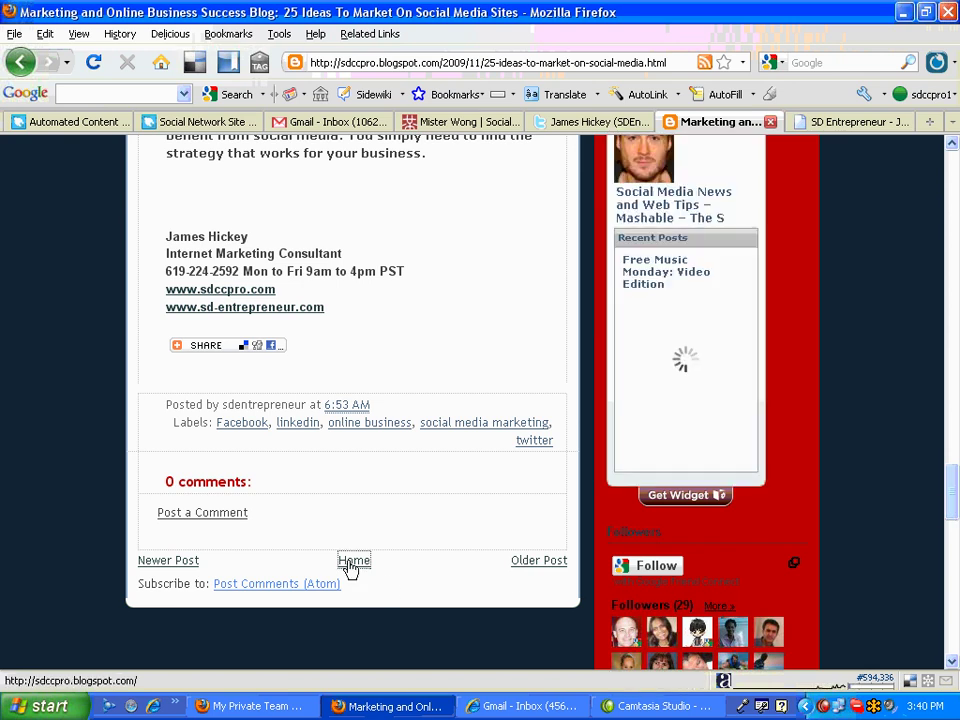
{"action": "left_click", "coordinate": [350, 564]}
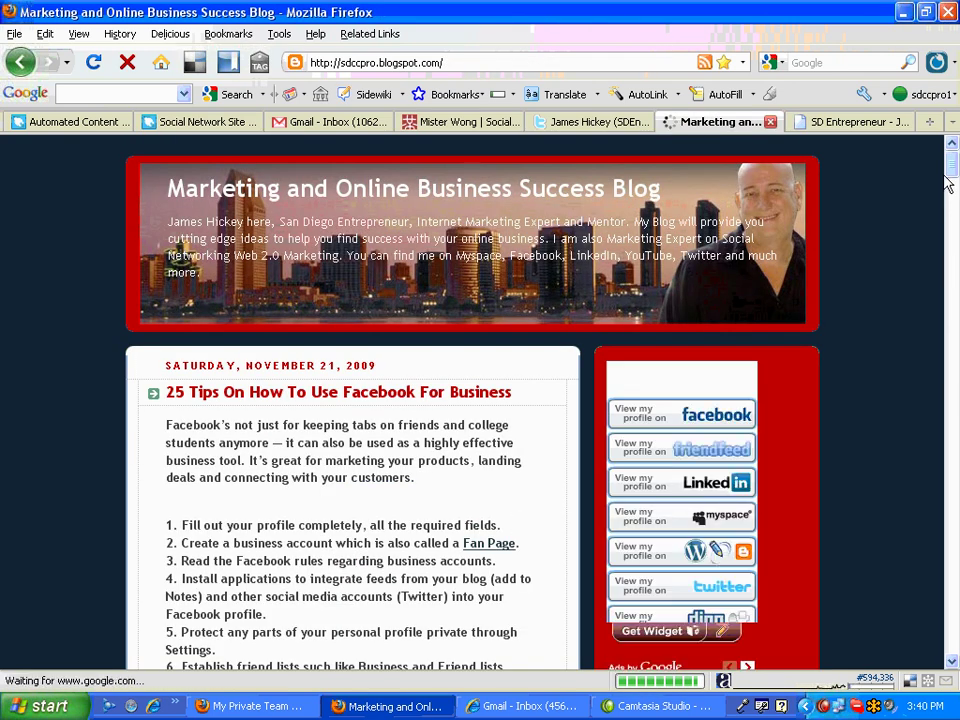
{"action": "mouse_move", "coordinate": [946, 178]}
{"action": "left_mouse_down"}
{"action": "mouse_move", "coordinate": [953, 240]}
{"action": "mouse_move", "coordinate": [953, 180]}
{"action": "left_mouse_up"}
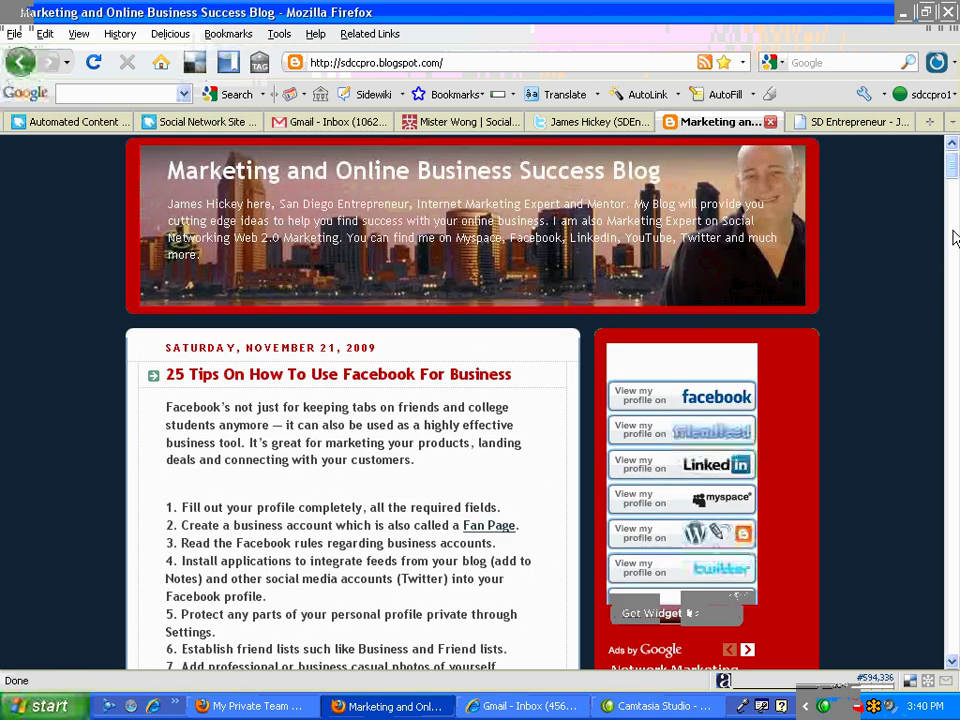
{"action": "scroll", "coordinate": [612, 378], "scroll_direction": "down", "scroll_amount": 15}
{"action": "scroll", "coordinate": [612, 378], "scroll_direction": "down", "scroll_amount": 1}
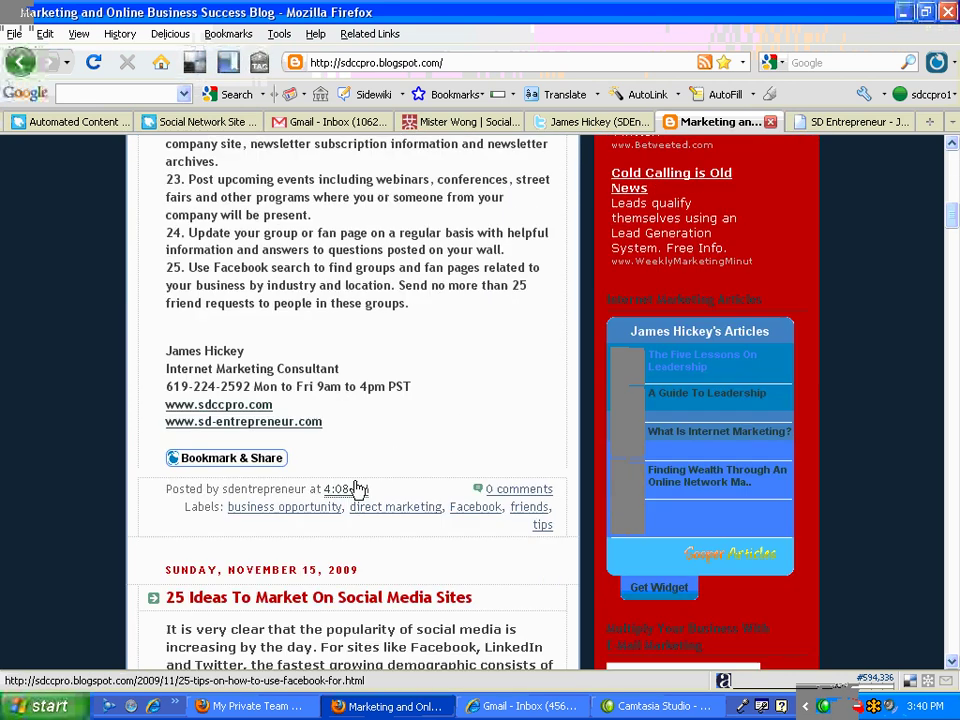
{"action": "mouse_move", "coordinate": [217, 465]}
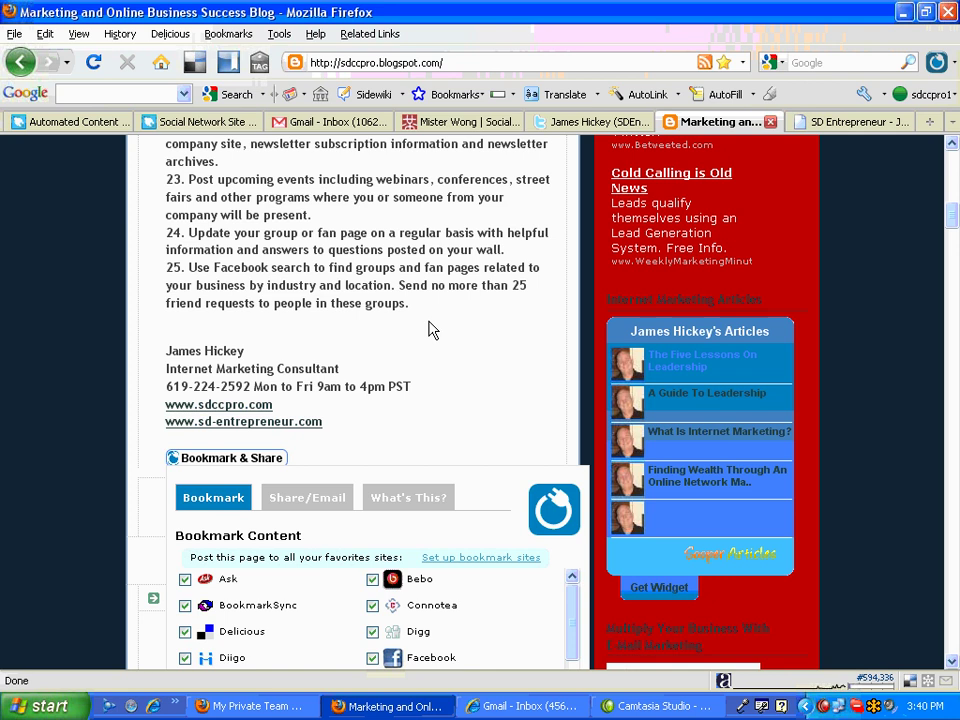
{"action": "left_click_drag", "start_coordinate": [952, 212], "coordinate": [954, 168]}
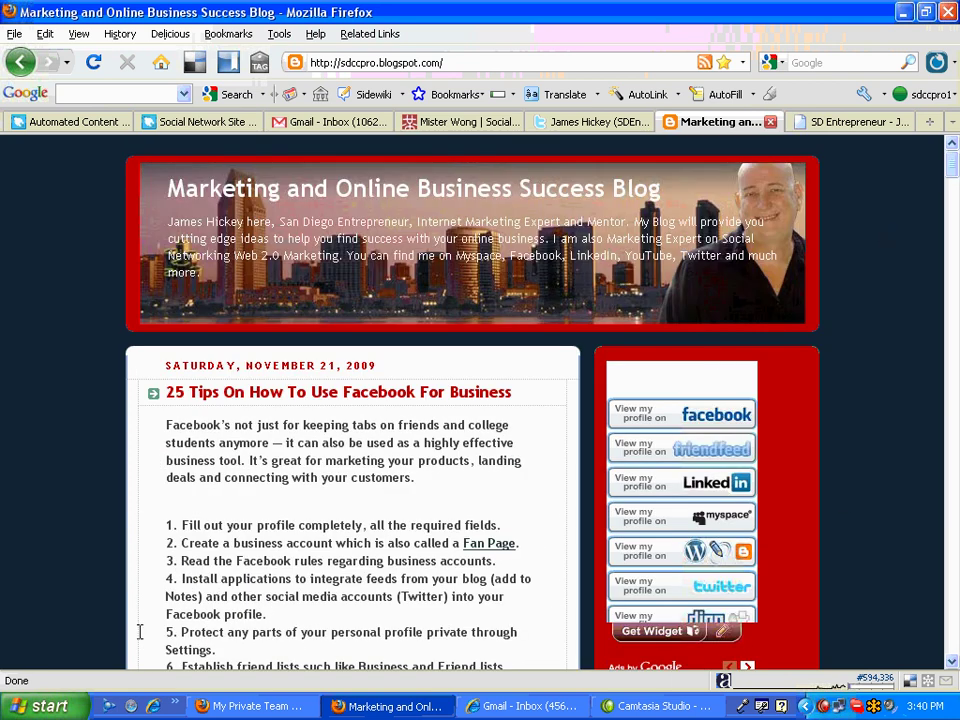
{"action": "left_click", "coordinate": [585, 122]}
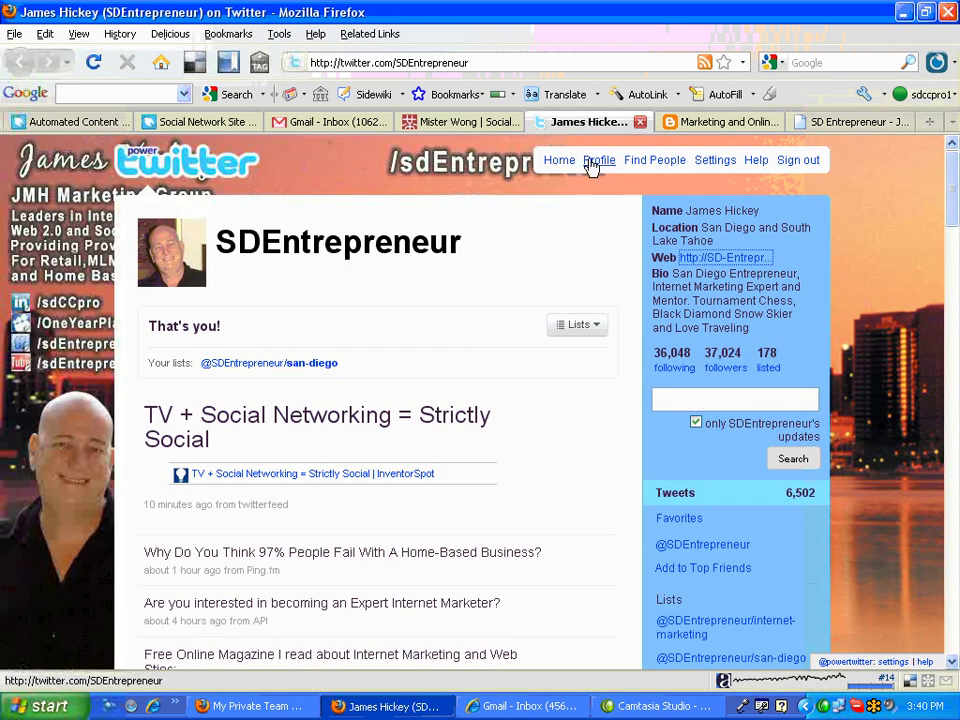
Step: Reload the SDEntrepreneur Twitter profile, then move to Mister Wong
{"action": "left_click", "coordinate": [600, 162]}
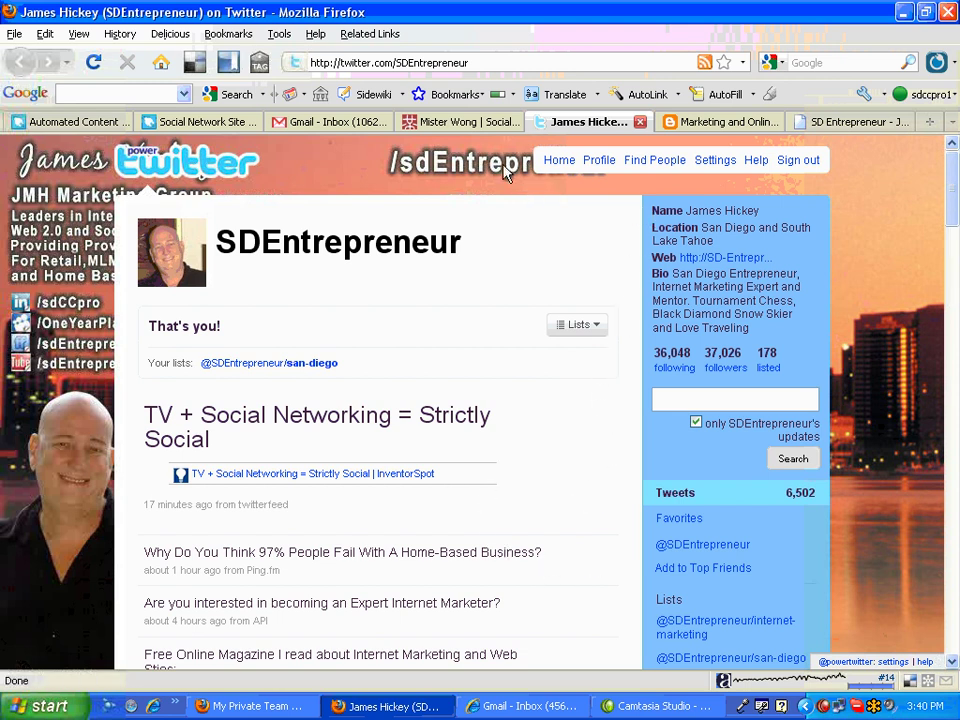
{"action": "left_click", "coordinate": [474, 124]}
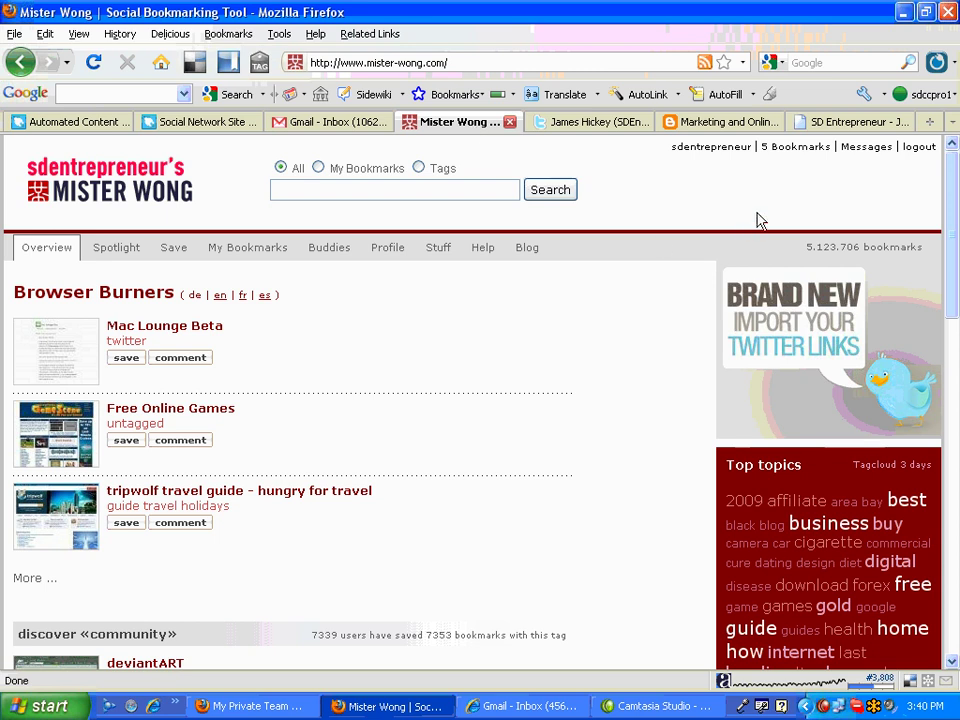
Step: Open My Bookmarks and confirm the 25 Ideas post now tops the 6 bookmarks
{"action": "left_click", "coordinate": [785, 149]}
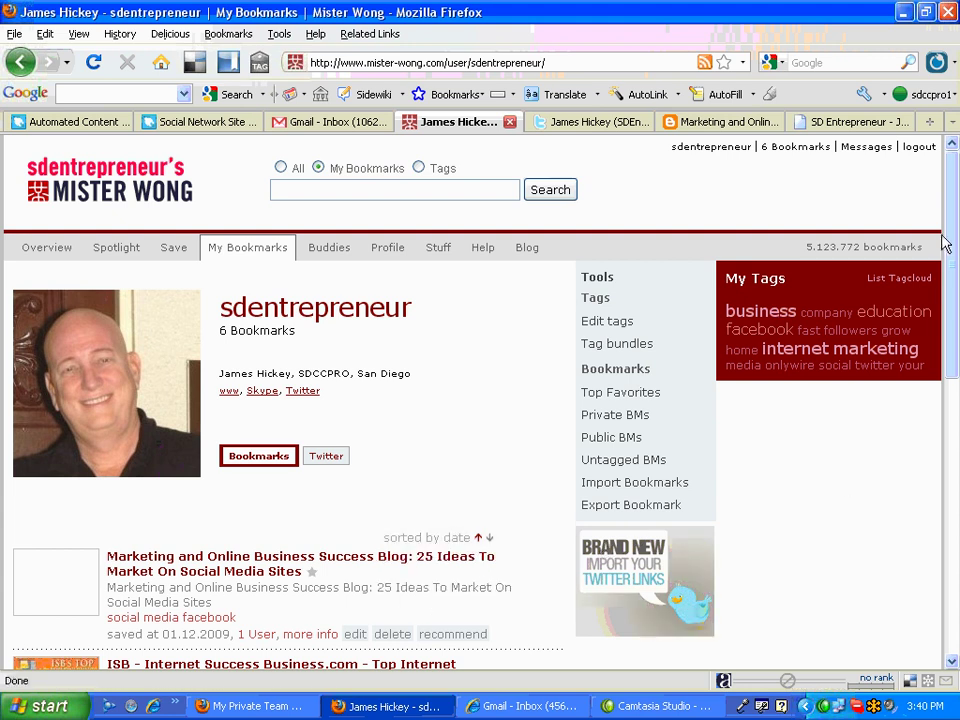
{"action": "left_click_drag", "start_coordinate": [951, 221], "coordinate": [951, 334]}
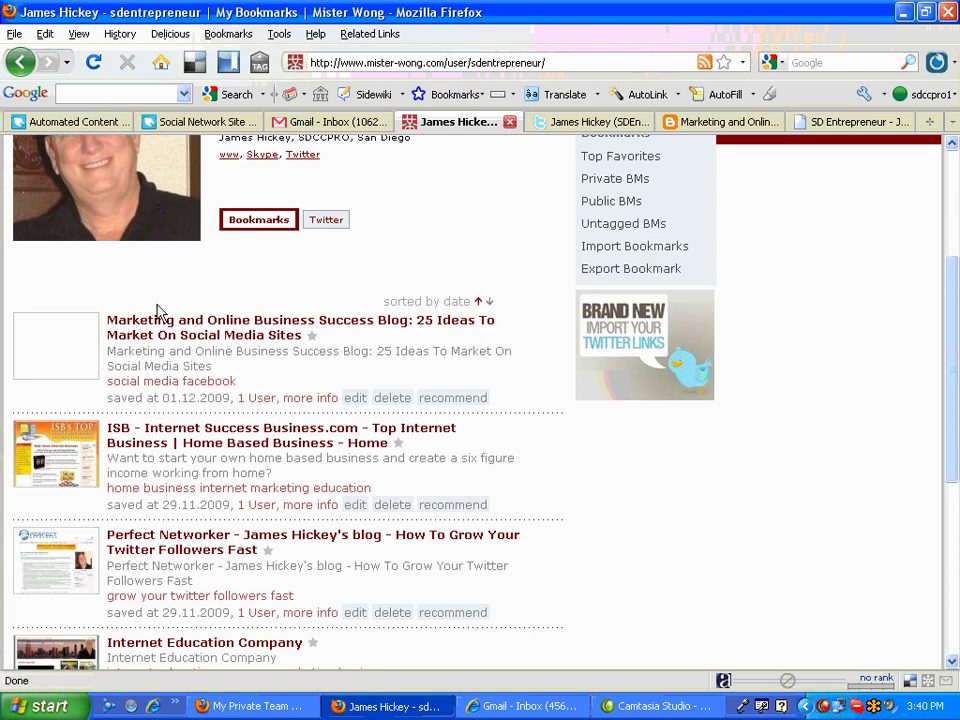
{"action": "scroll", "coordinate": [953, 433], "scroll_direction": "up", "scroll_amount": 5}
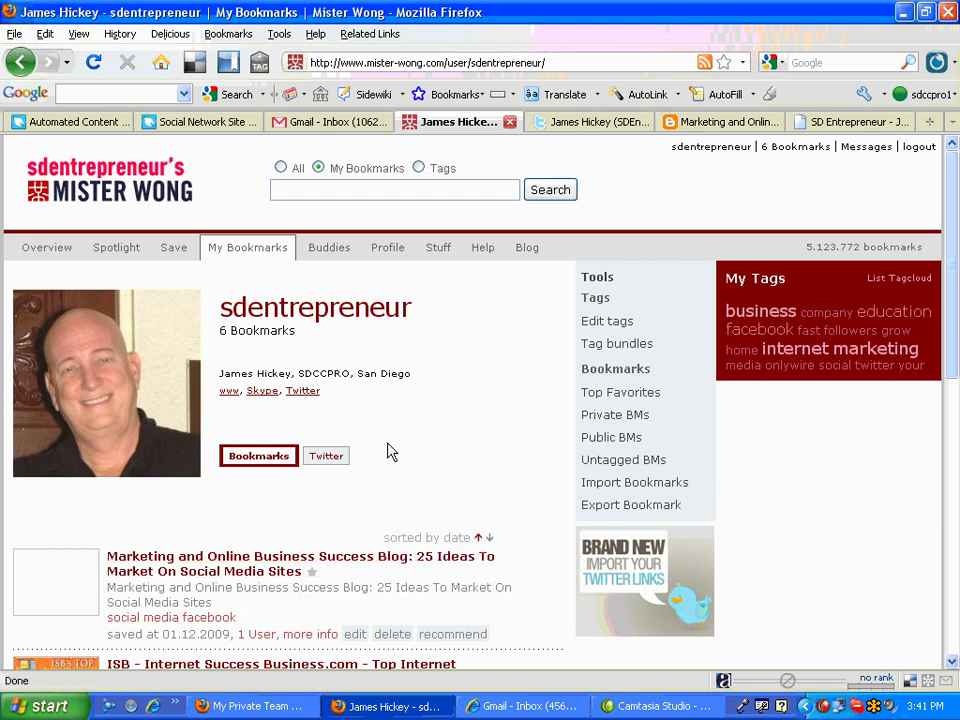
Step: Return to the SDEntrepreneur profile and reload it to show the new 25 Ideas tweet
{"action": "left_click", "coordinate": [860, 122]}
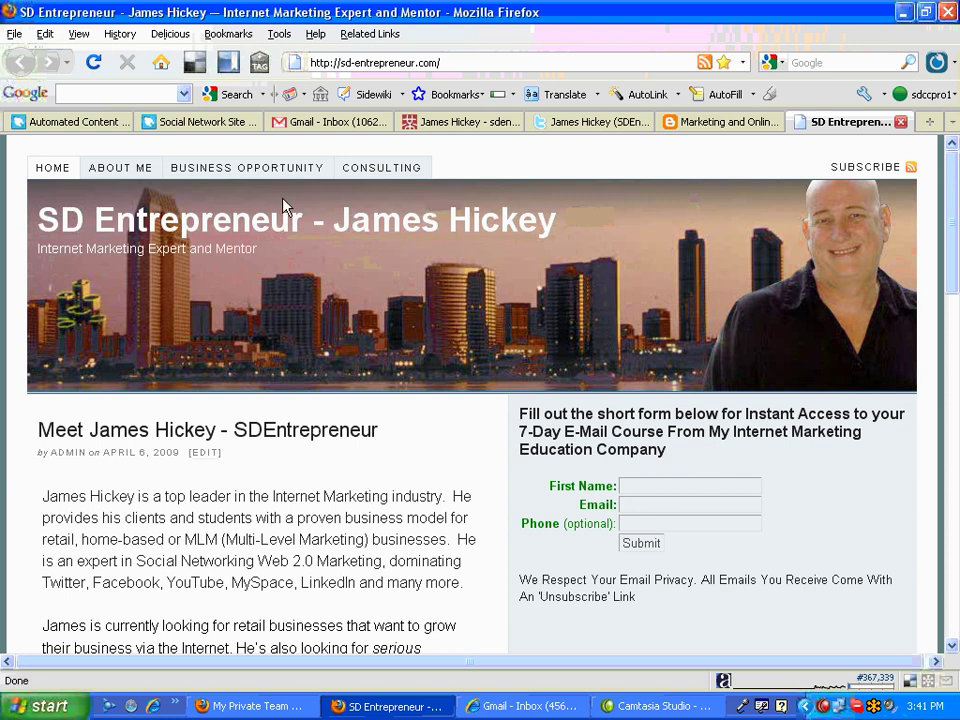
{"action": "left_click", "coordinate": [577, 130]}
{"action": "left_click", "coordinate": [591, 163]}
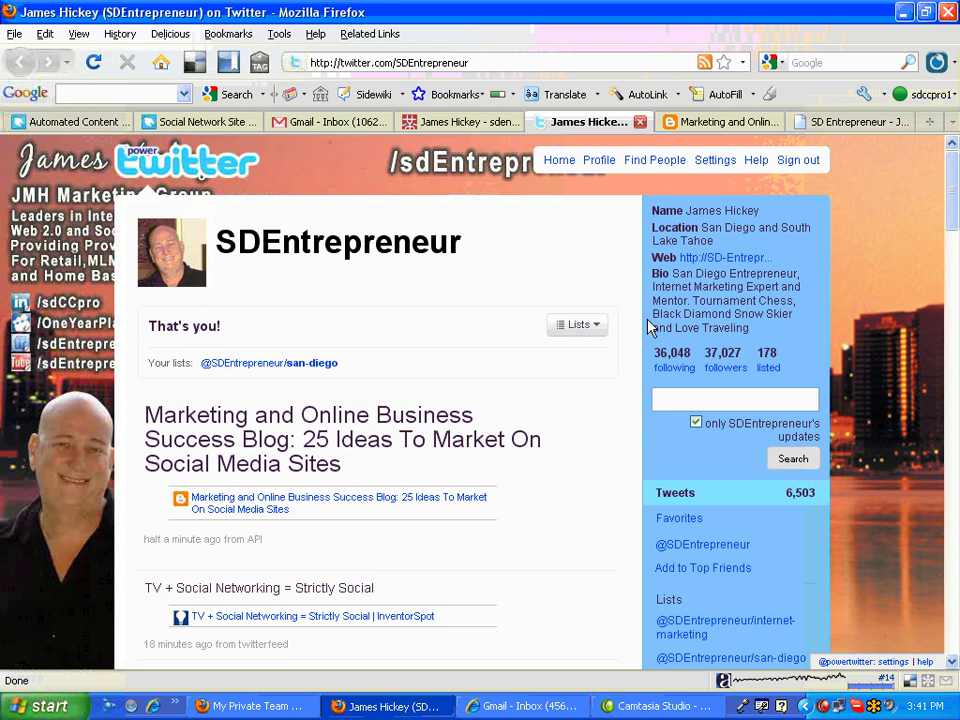
{"action": "scroll", "coordinate": [640, 328], "scroll_direction": "down", "scroll_amount": 1}
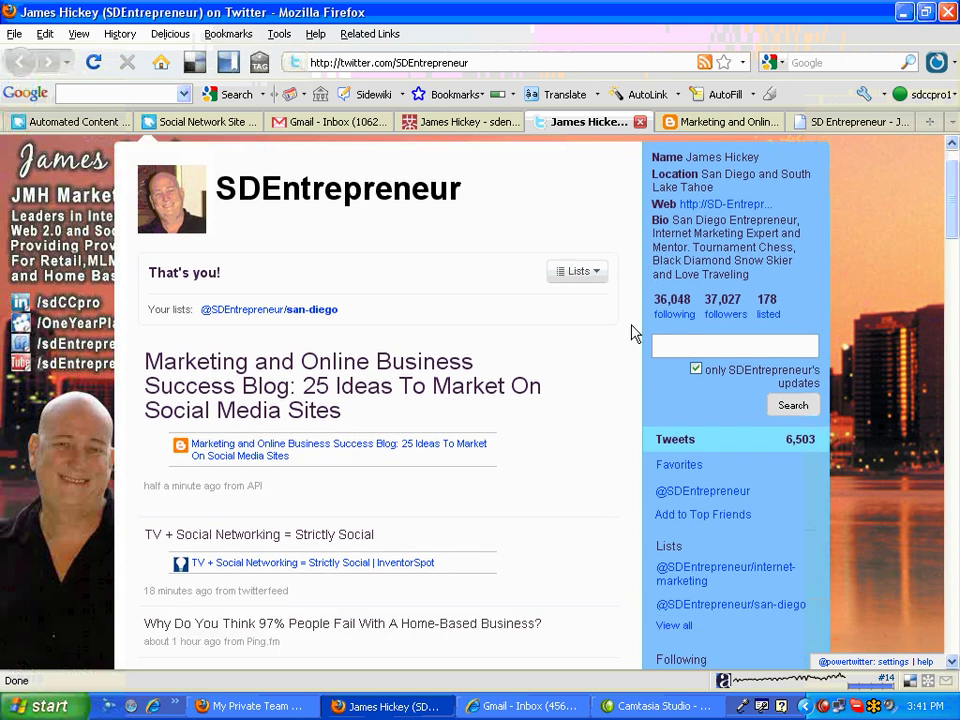
{"action": "scroll", "coordinate": [632, 332], "scroll_direction": "up", "scroll_amount": 1}
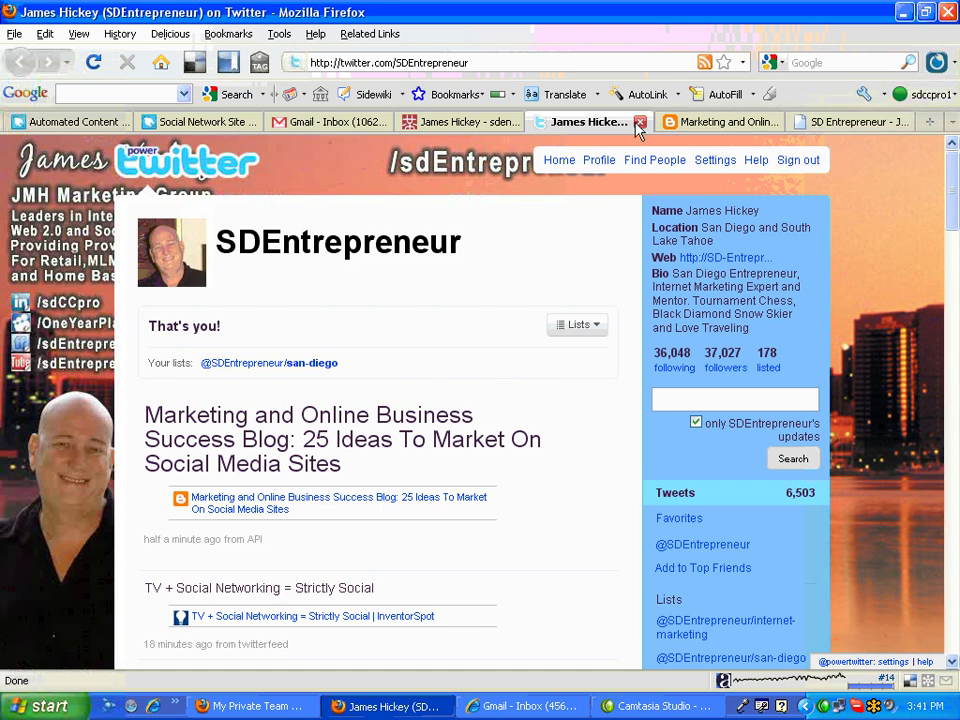
Step: Read the 'Content Posted: Action Required' email's submission status for the 23 services
{"action": "left_click", "coordinate": [356, 124]}
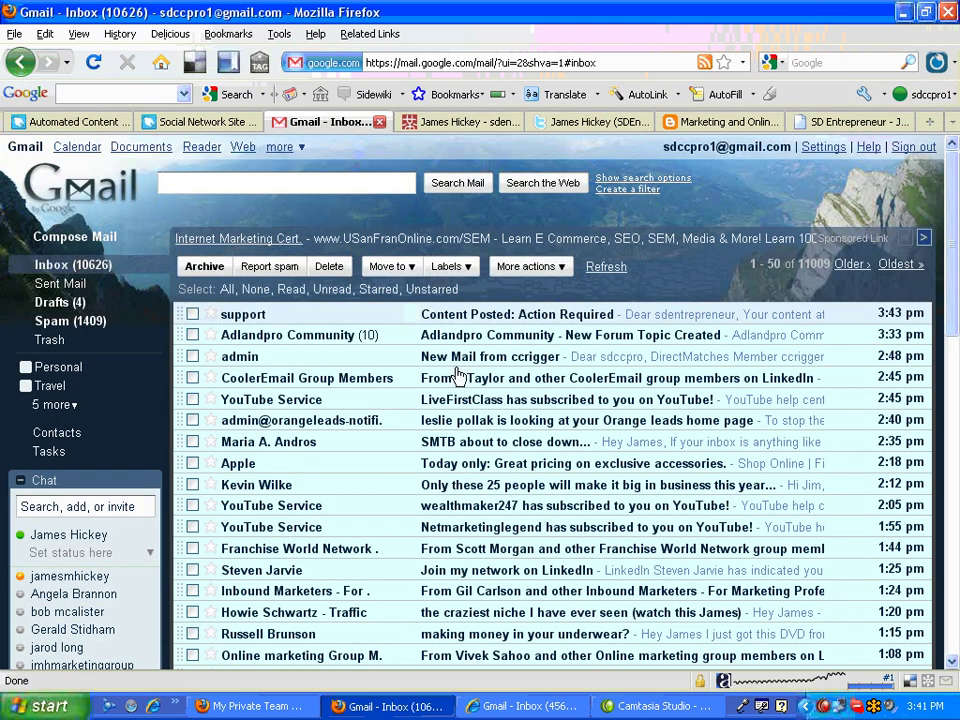
{"action": "left_click", "coordinate": [507, 319]}
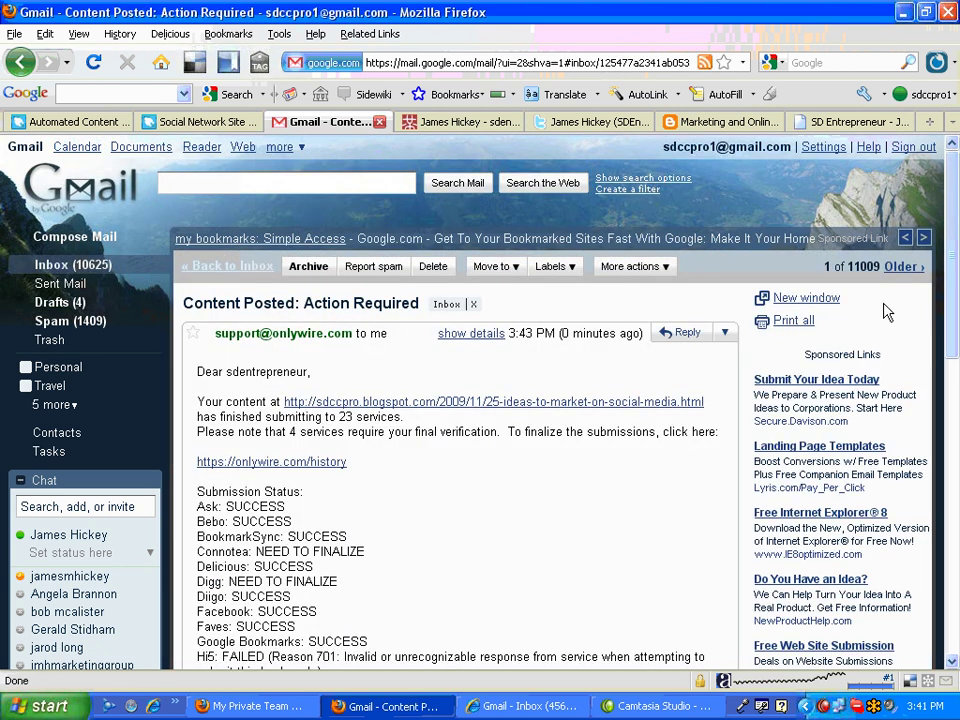
{"action": "left_click_drag", "start_coordinate": [955, 215], "coordinate": [955, 320]}
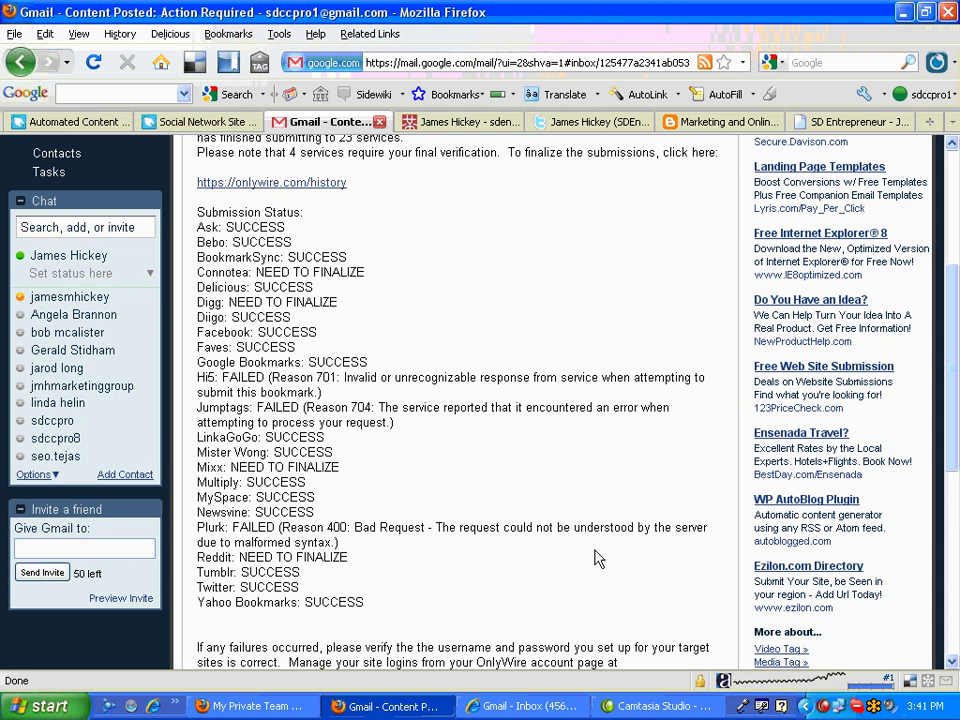
{"action": "left_click_drag", "start_coordinate": [955, 337], "coordinate": [955, 217]}
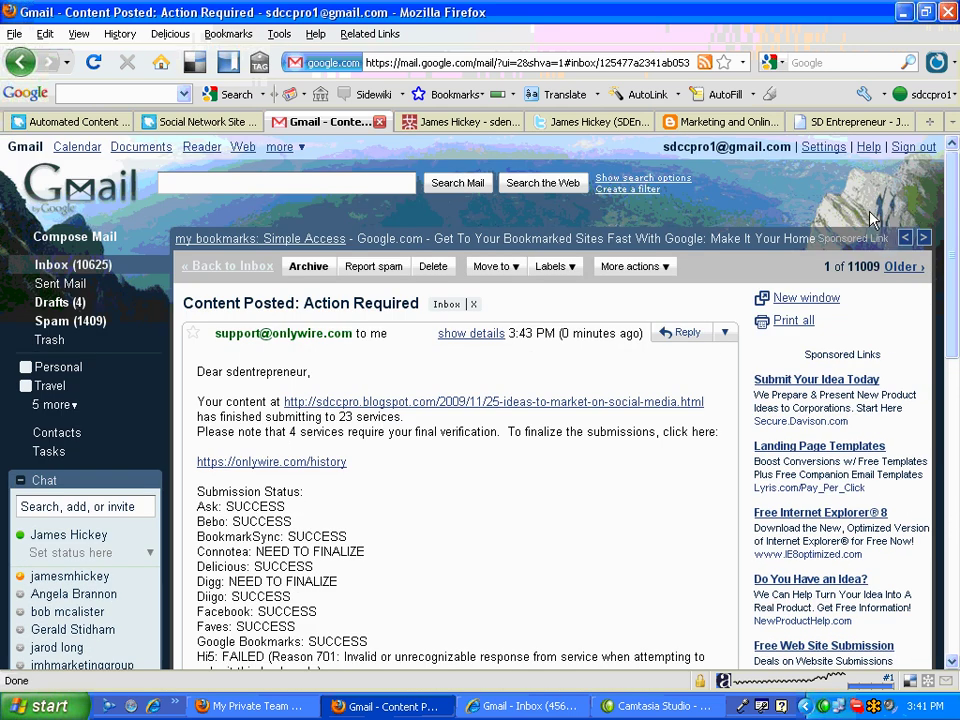
{"action": "left_click", "coordinate": [812, 124]}
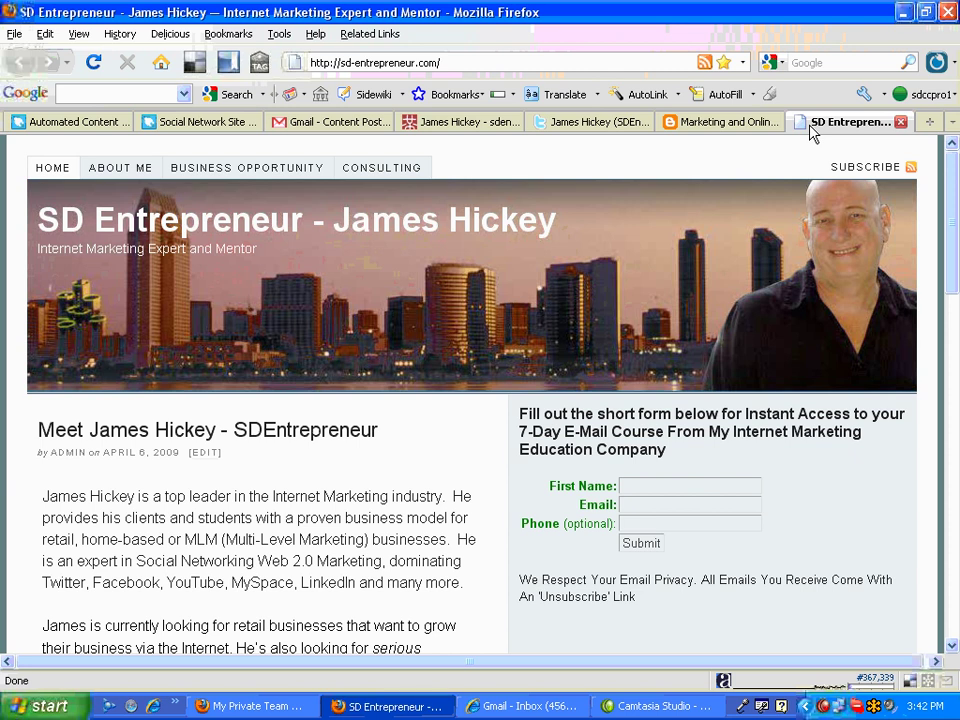